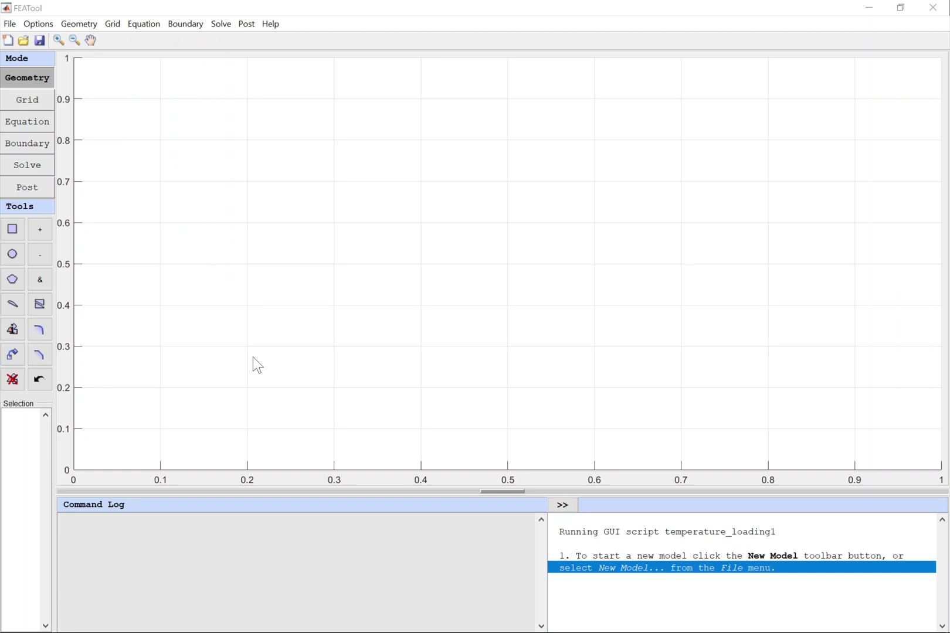
Start a new 3D model with the Linear Elasticity physics mode
{"action": "left_click", "coordinate": [7, 45]}
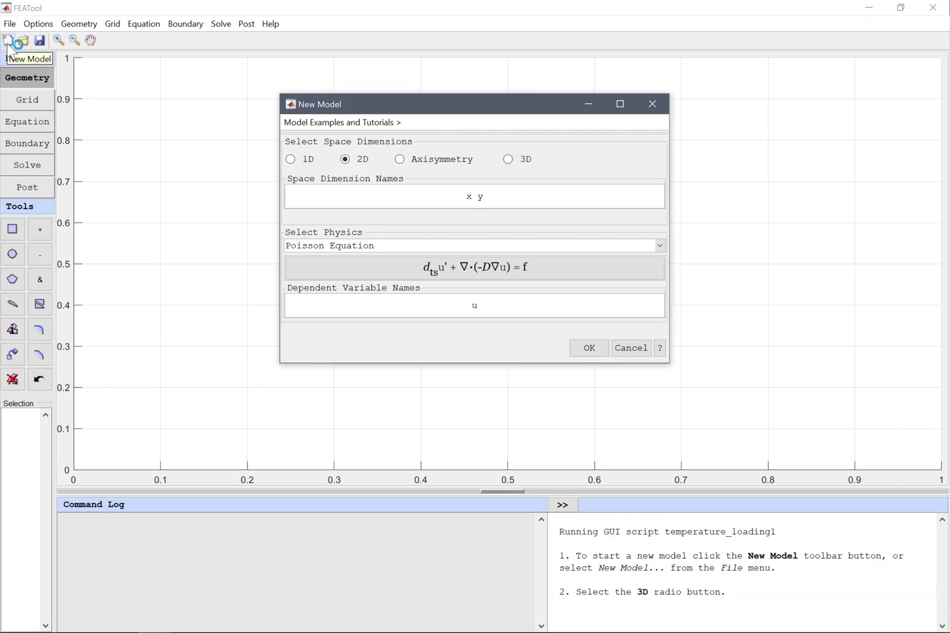
{"action": "left_click", "coordinate": [532, 159]}
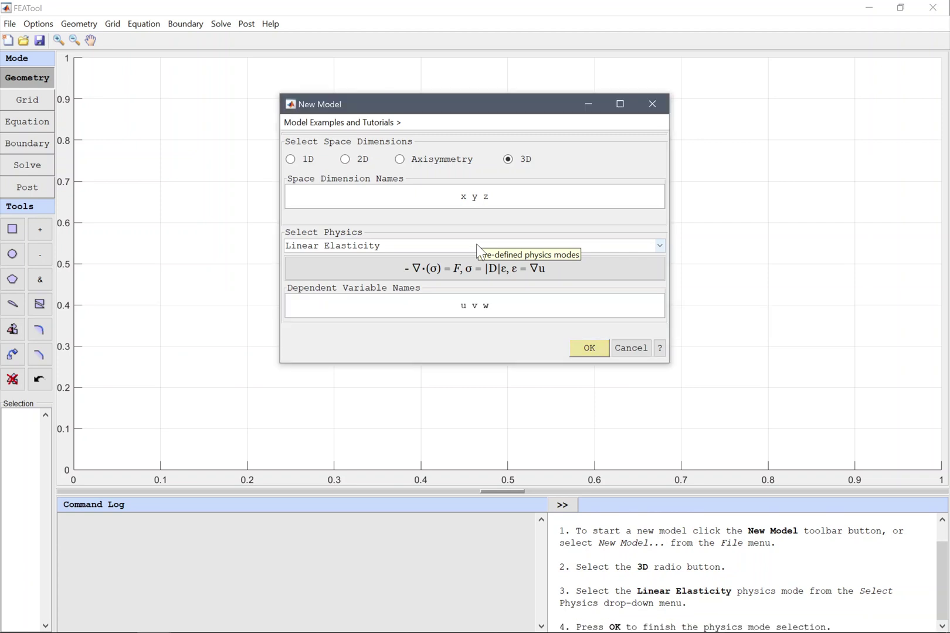
{"action": "left_click", "coordinate": [589, 348]}
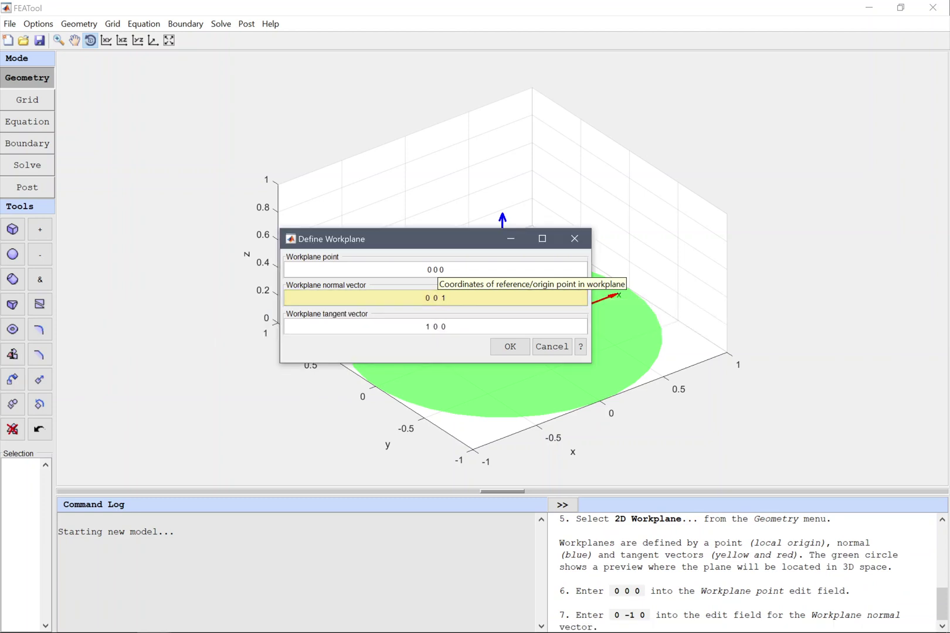
Define a 2D workplane at point 0 0 0 with normal vector 0 -1 0 and tangent vector -1 0 0
{"action": "type", "text": "0 -1 0"}
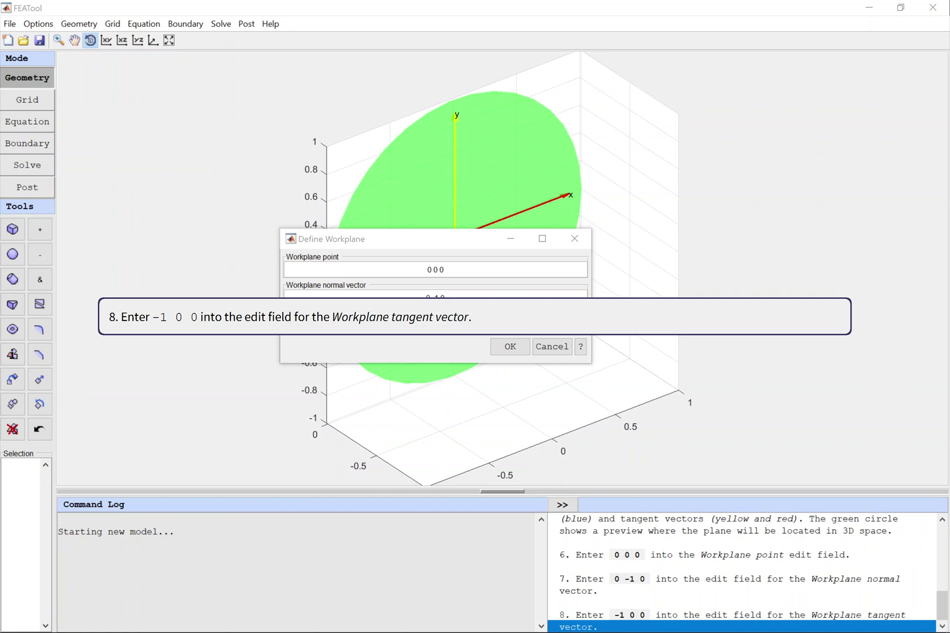
{"action": "type", "text": "-1 0 0"}
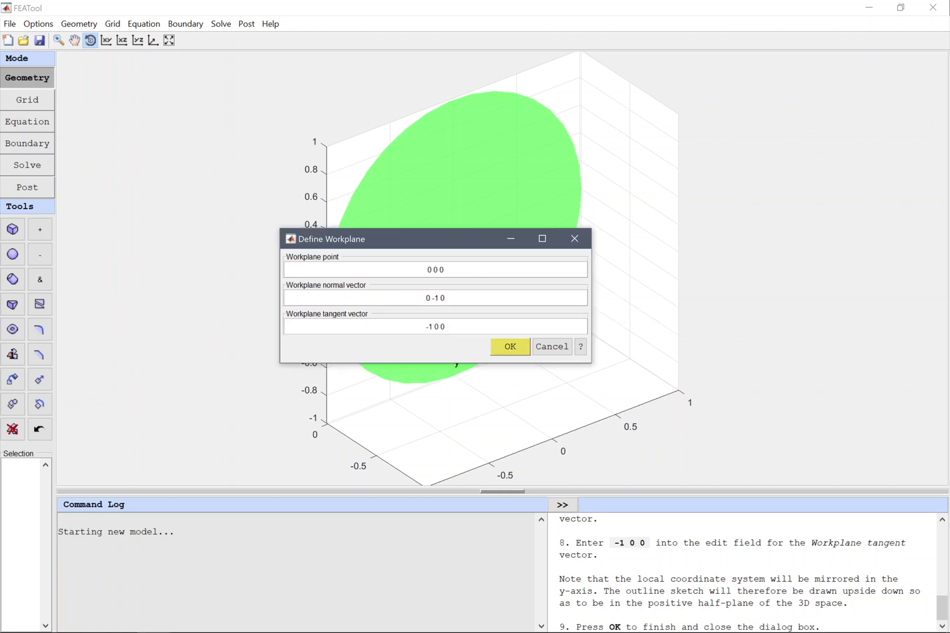
{"action": "left_click", "coordinate": [511, 348]}
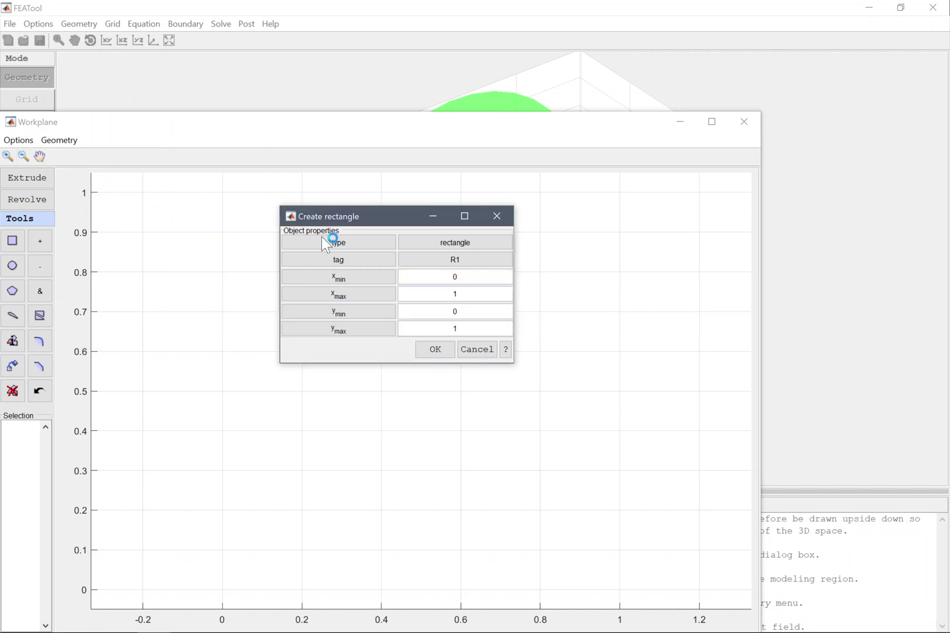
Create a rectangle in the workplane spanning x from 0.7071 to 1.4 and y from about -1.79 to 0
{"action": "type", "text": "0.7071"}
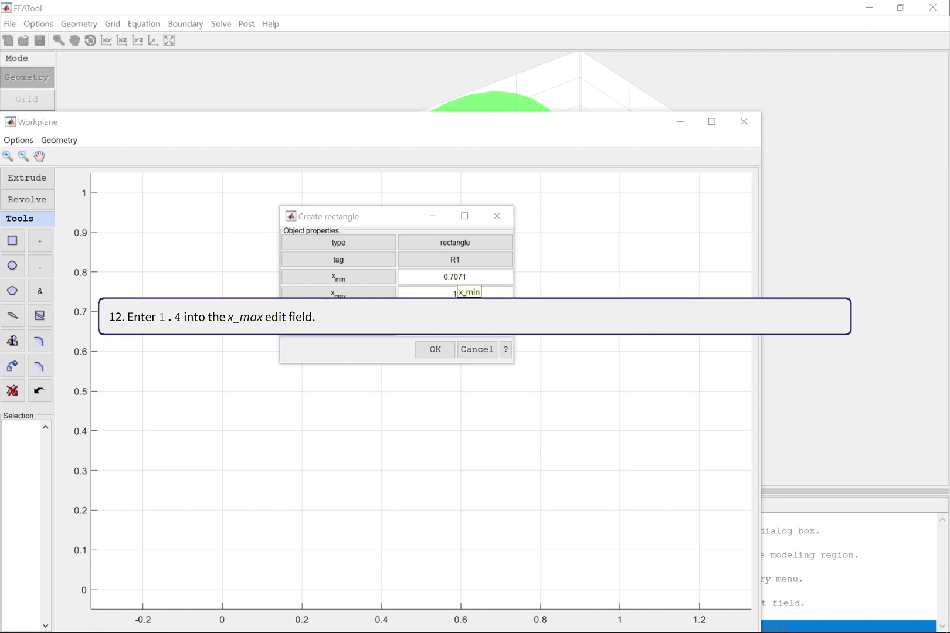
{"action": "type", "text": "1.4"}
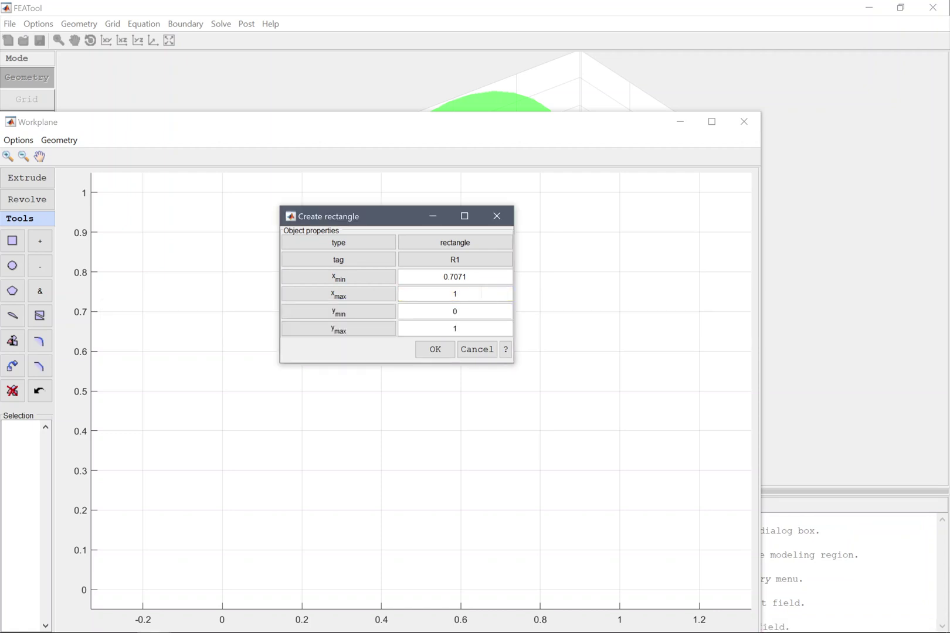
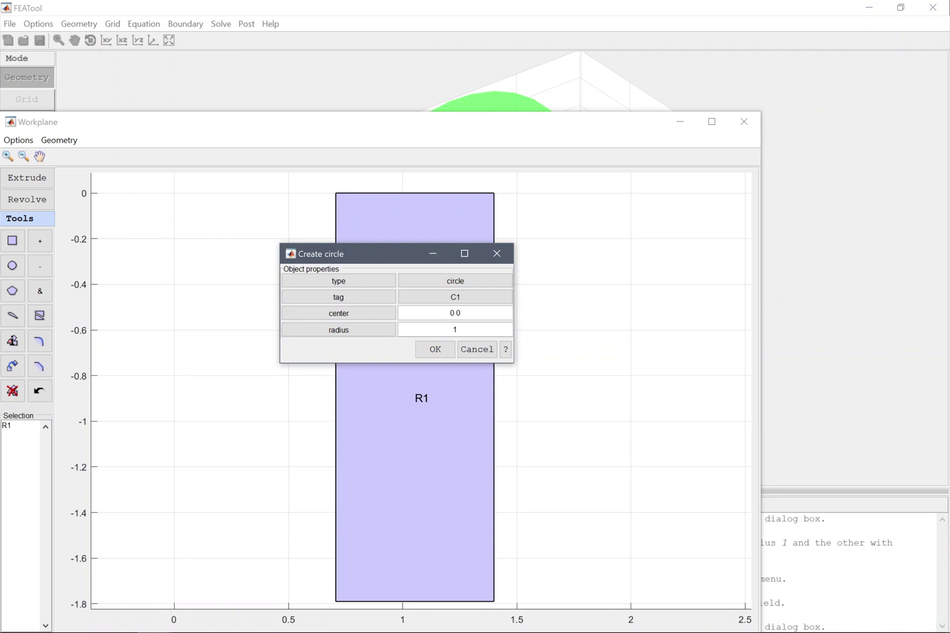
Create two concentric circles centred at 0 0, one with radius 1 and the other with radius 1.4
{"action": "left_click", "coordinate": [435, 349]}
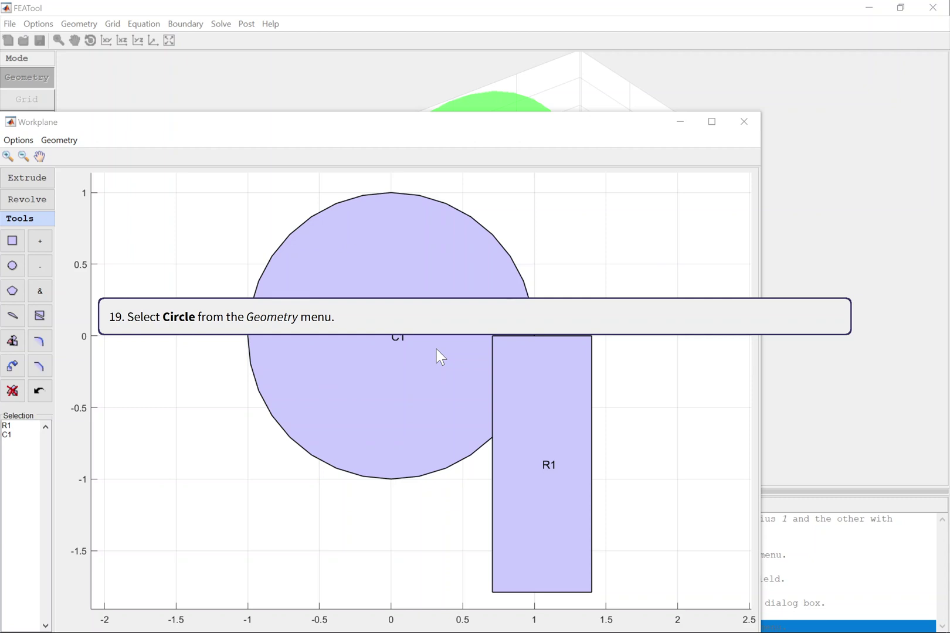
{"action": "left_click", "coordinate": [436, 350]}
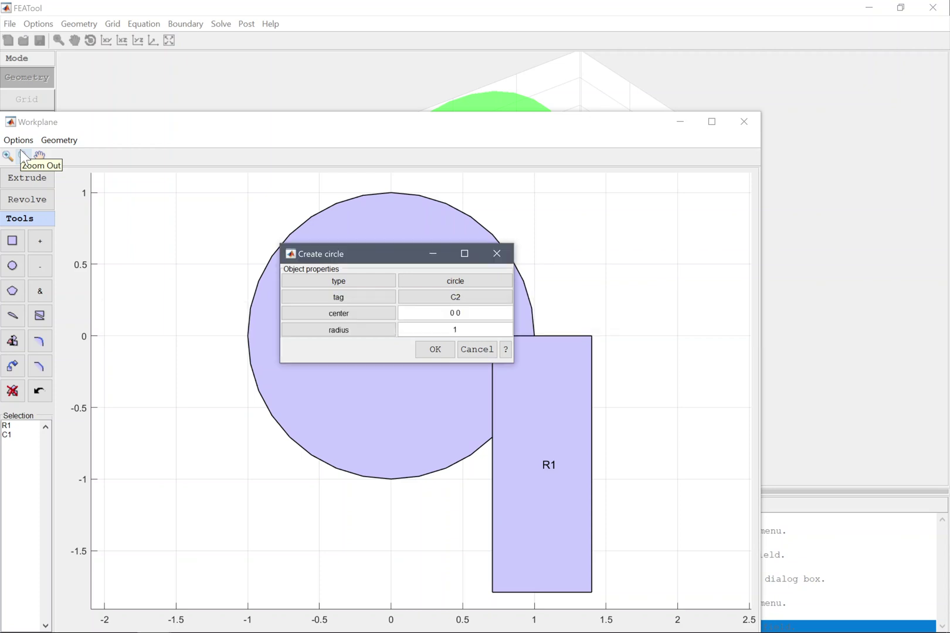
{"action": "type", "text": ".4"}
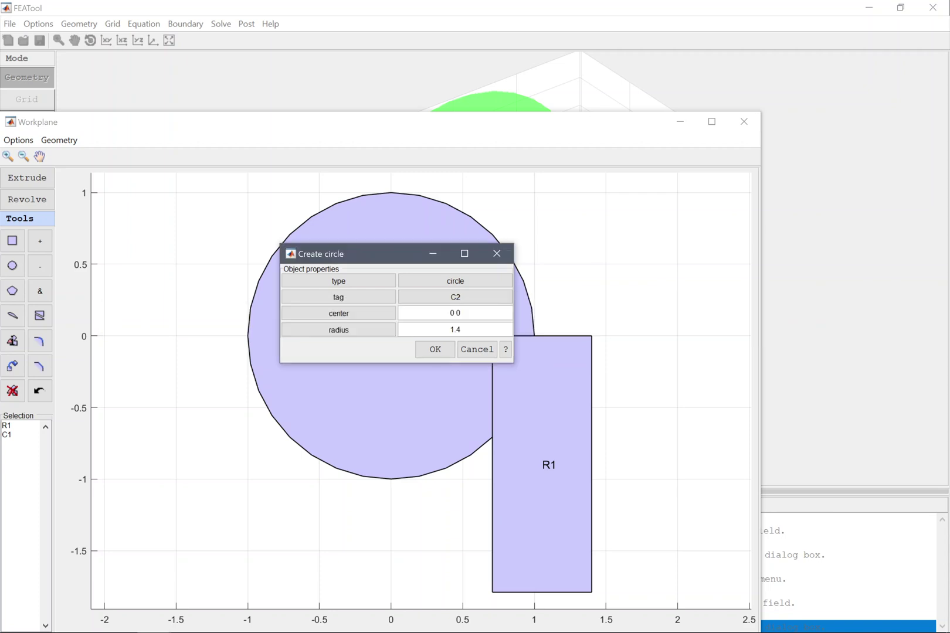
{"action": "left_click", "coordinate": [437, 347]}
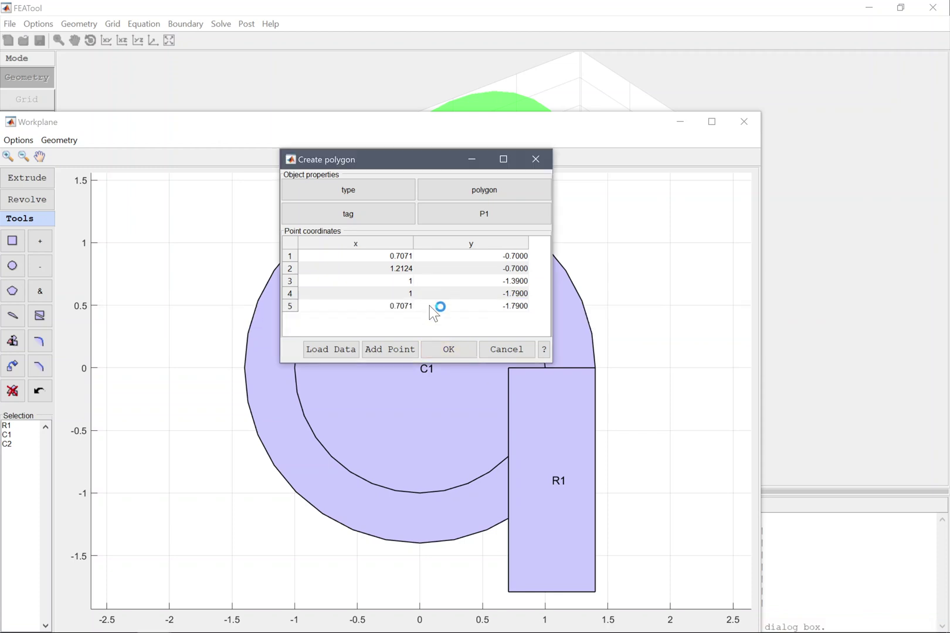
Create a polygon through (0.7071, -0.7), (1.2124, -0.7), (1, -1.39), (1, -1.79) and (0.7071, -1.79), and join it with the 1.4-radius circle
{"action": "left_click", "coordinate": [450, 348]}
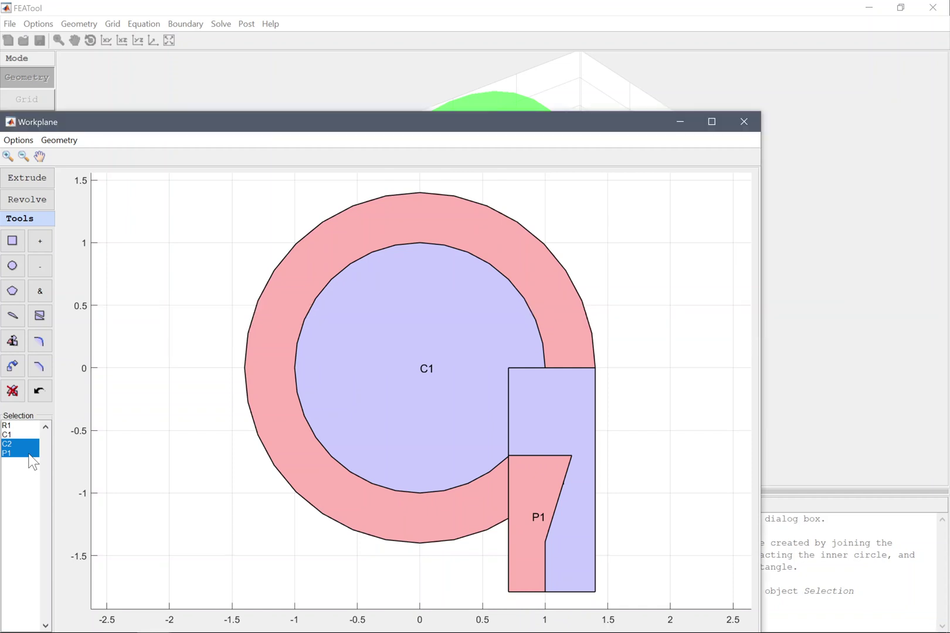
{"action": "left_click", "coordinate": [40, 240]}
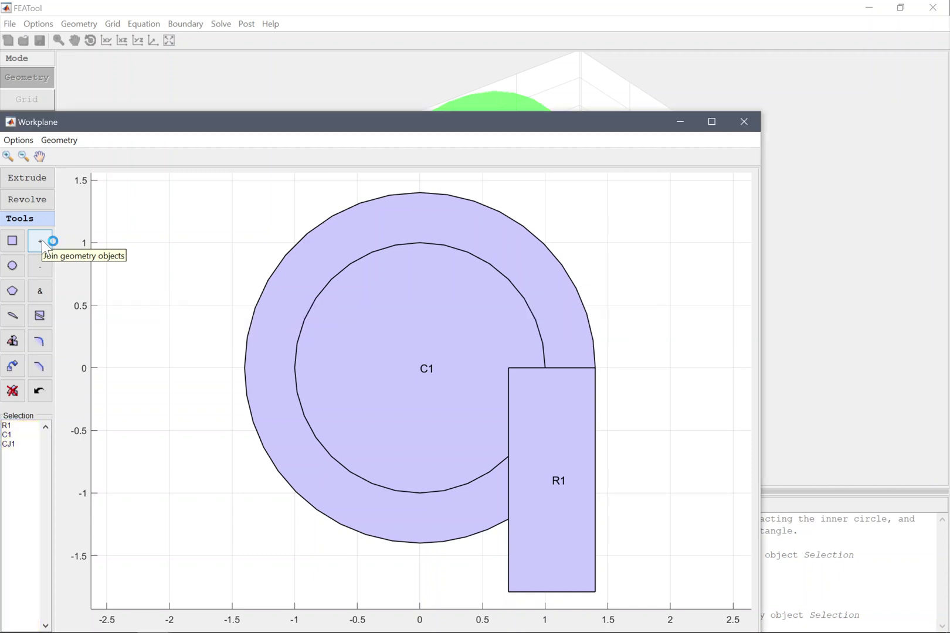
Subtract the inner circle from the joined shape and intersect the result with the rectangle
{"action": "left_click_drag", "start_coordinate": [34, 435], "coordinate": [32, 452]}
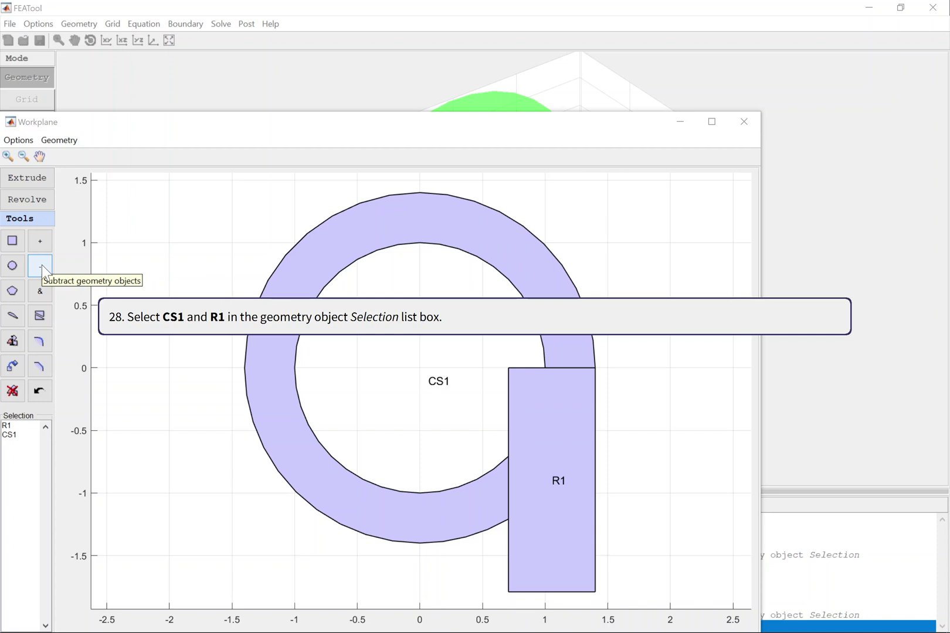
{"action": "left_click", "coordinate": [32, 437], "text": "shift"}
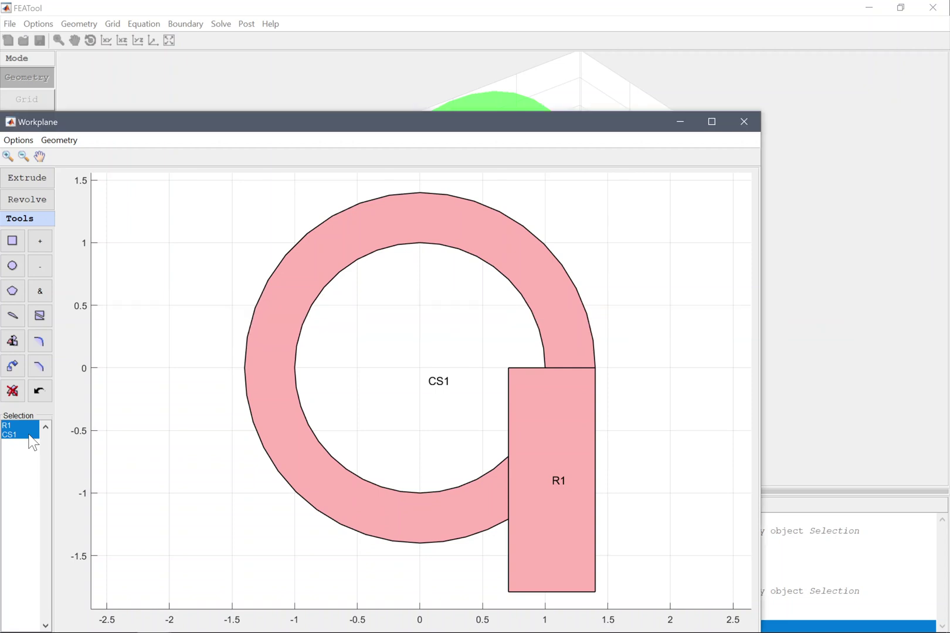
{"action": "left_click", "coordinate": [42, 289]}
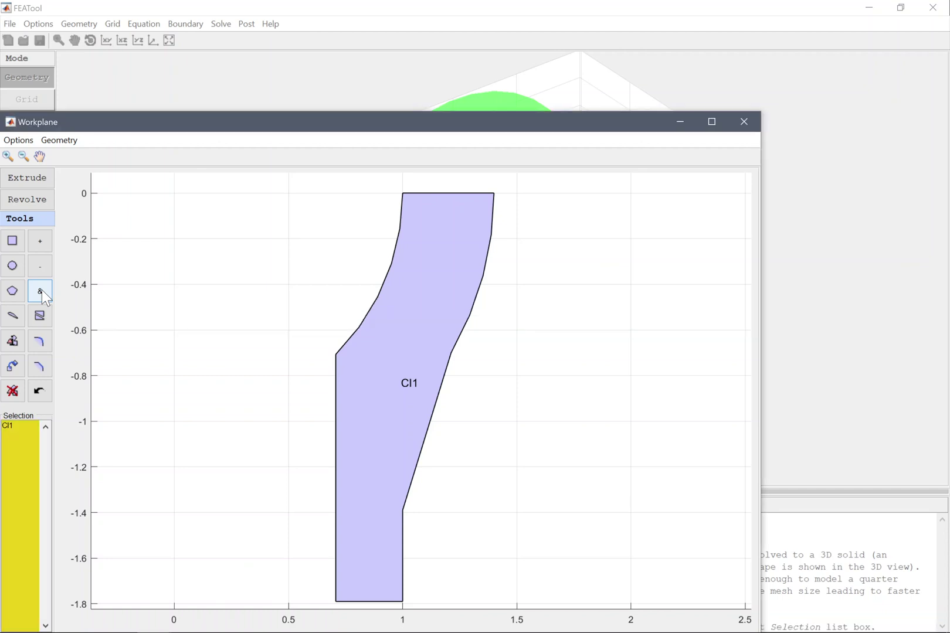
Revolve the intersected profile by 90 degrees about an axis through reference point 0 0 0 and return to the 3D view
{"action": "left_click", "coordinate": [30, 427]}
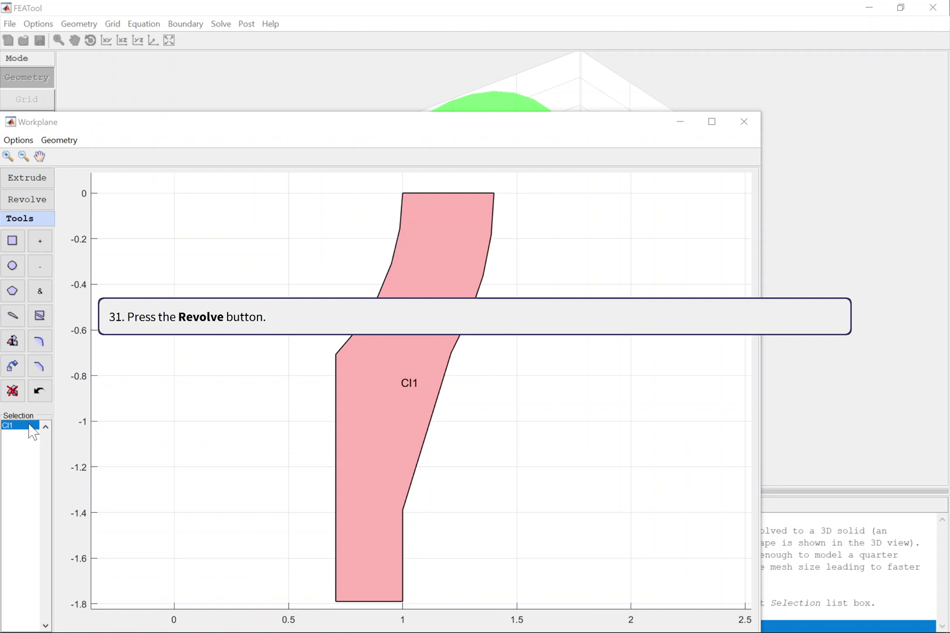
{"action": "left_click", "coordinate": [29, 200]}
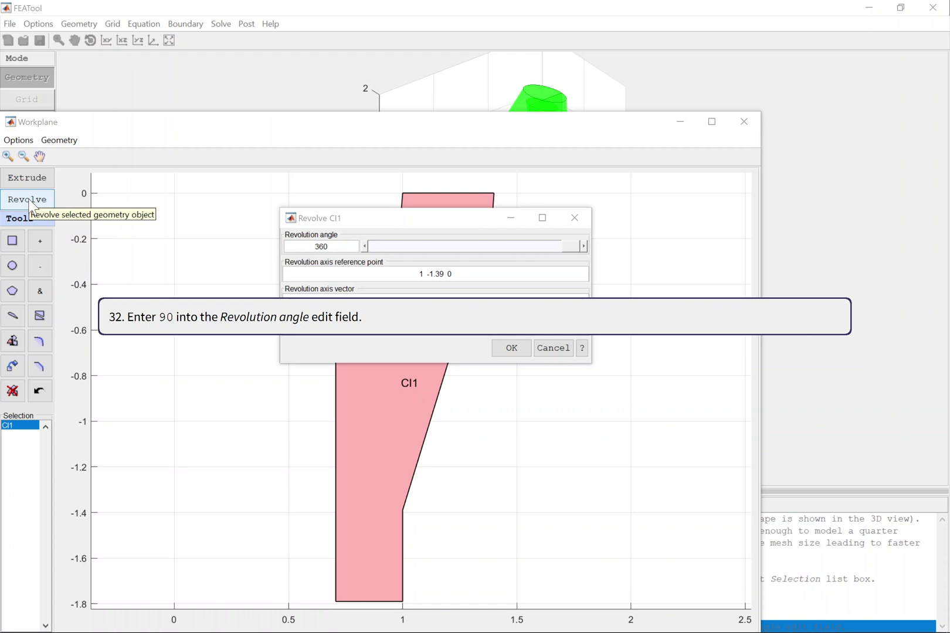
{"action": "double_click", "coordinate": [322, 246]}
{"action": "type", "text": "90"}
{"action": "key", "text": "Return"}
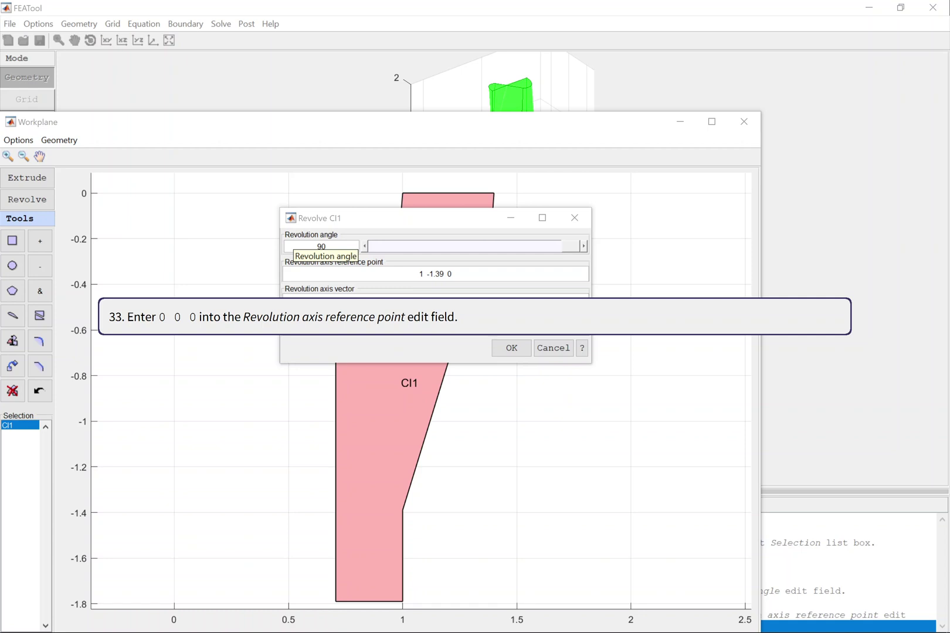
{"action": "type", "text": "0 0 0"}
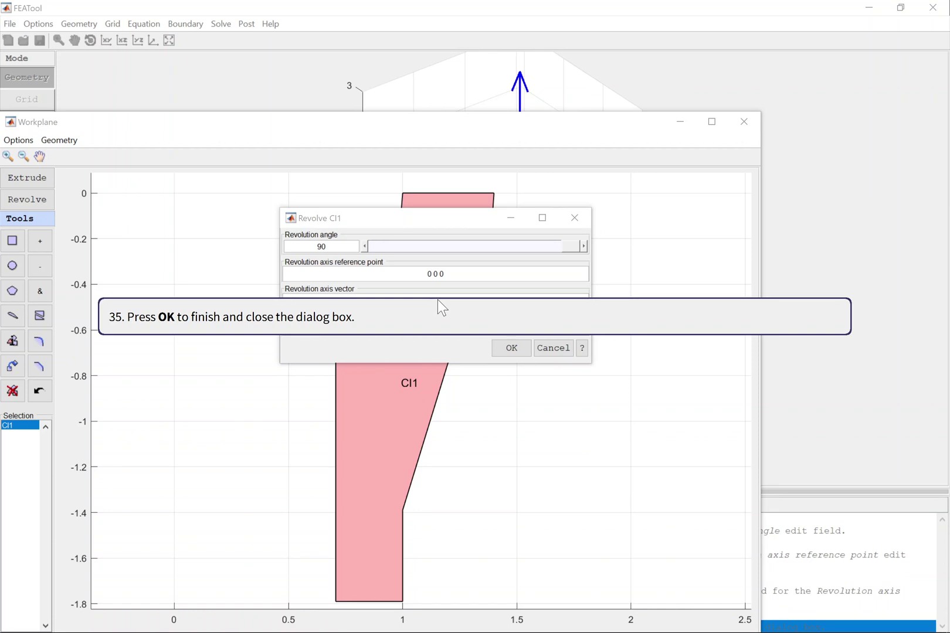
{"action": "left_click", "coordinate": [511, 349]}
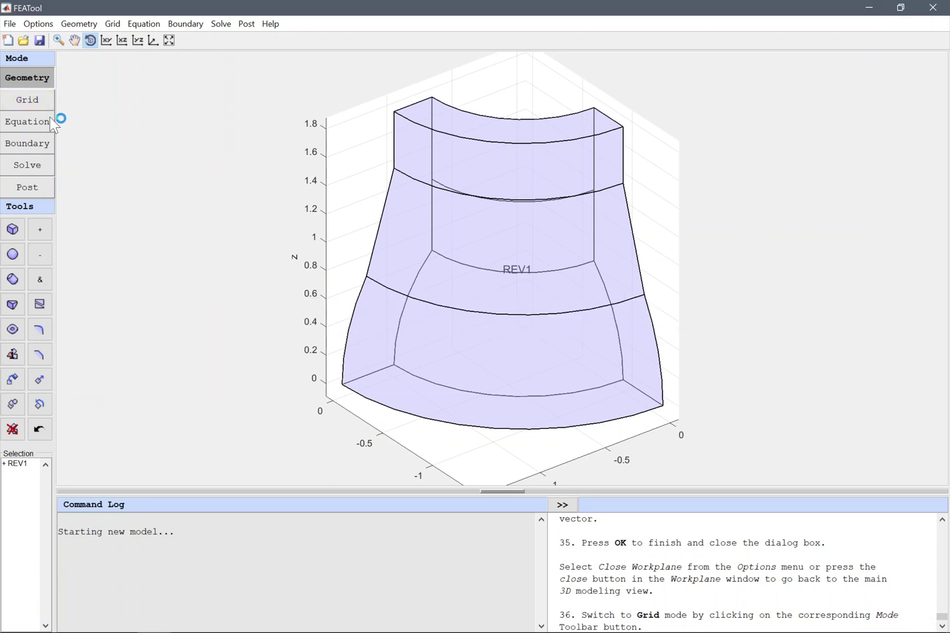
Generate the grid for the revolved solid with a grid size of 0.1
{"action": "left_click", "coordinate": [27, 100]}
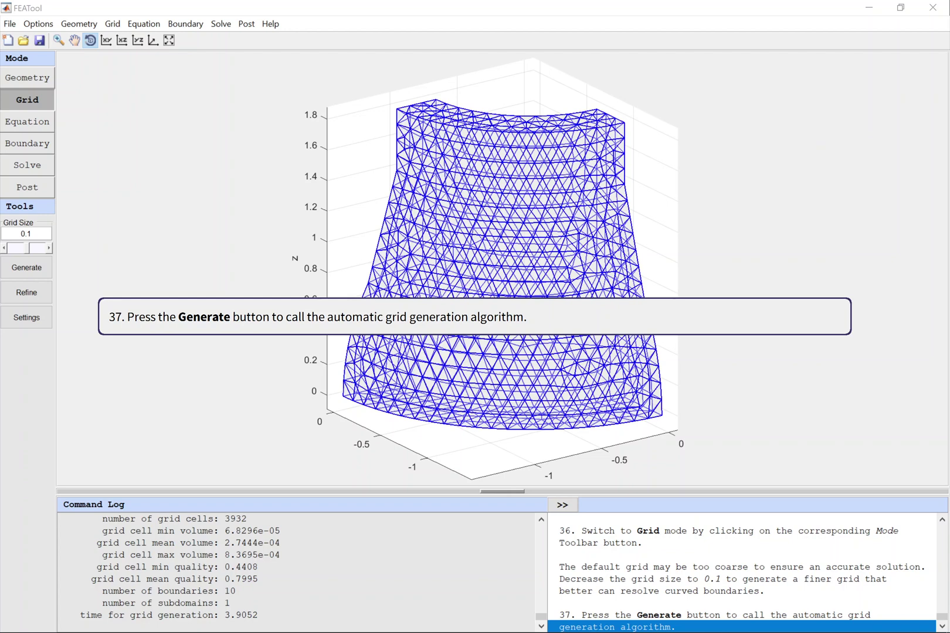
{"action": "left_click", "coordinate": [28, 262]}
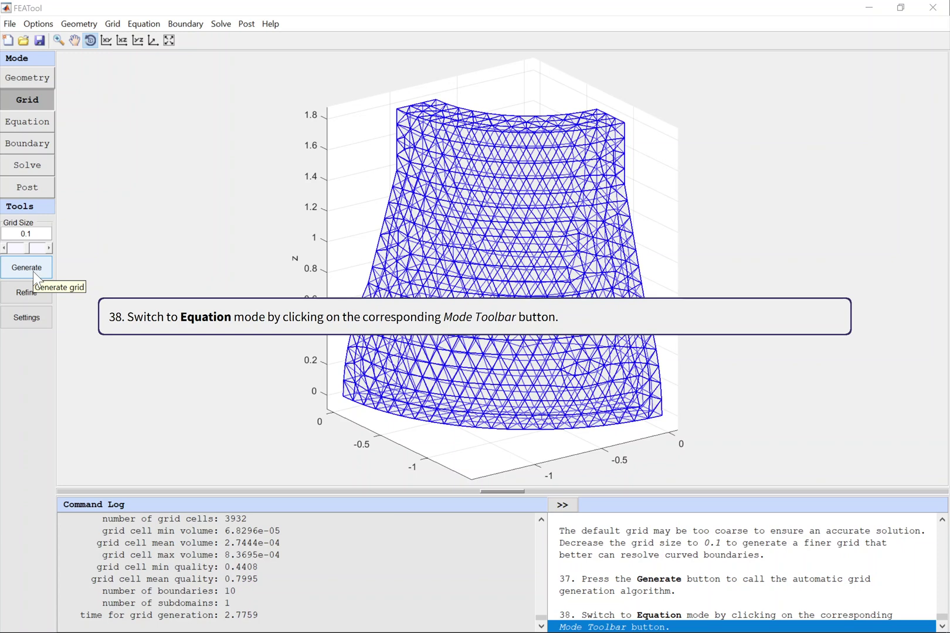
Set the subdomain's thermal expansion coefficient to 2.3e-4, temperature to sqrt(x^2+y^2)+z, and FEM discretization to (P2/Q2) second order conforming
{"action": "left_click", "coordinate": [28, 122]}
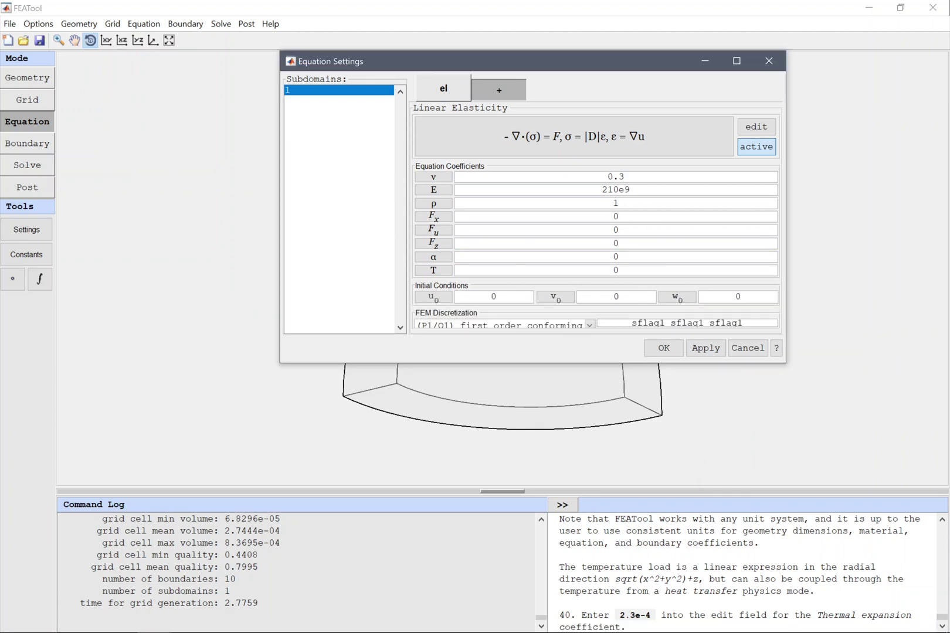
{"action": "type", "text": "2.3e-4"}
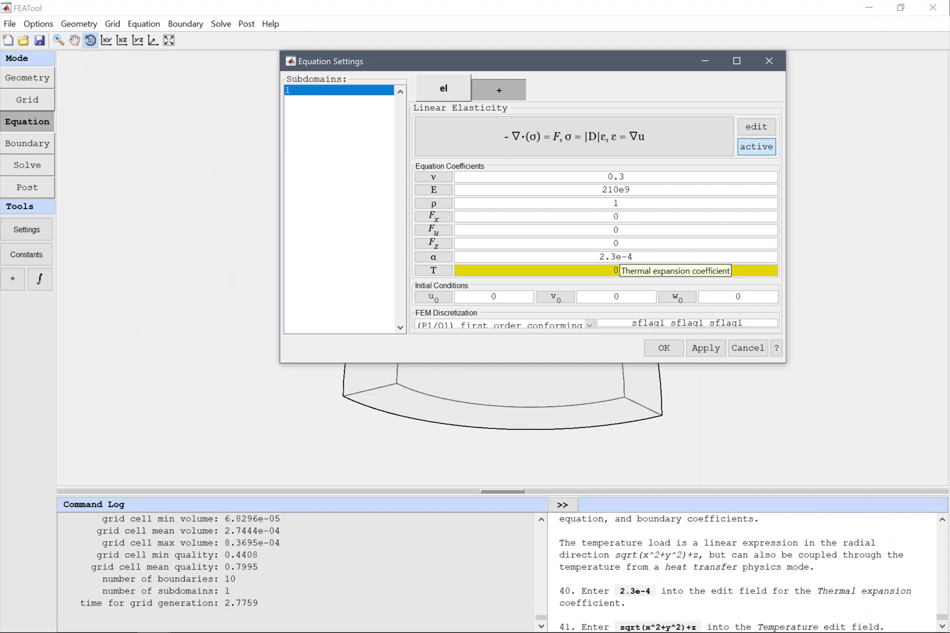
{"action": "type", "text": "sqrt(x^2+y^2)+z"}
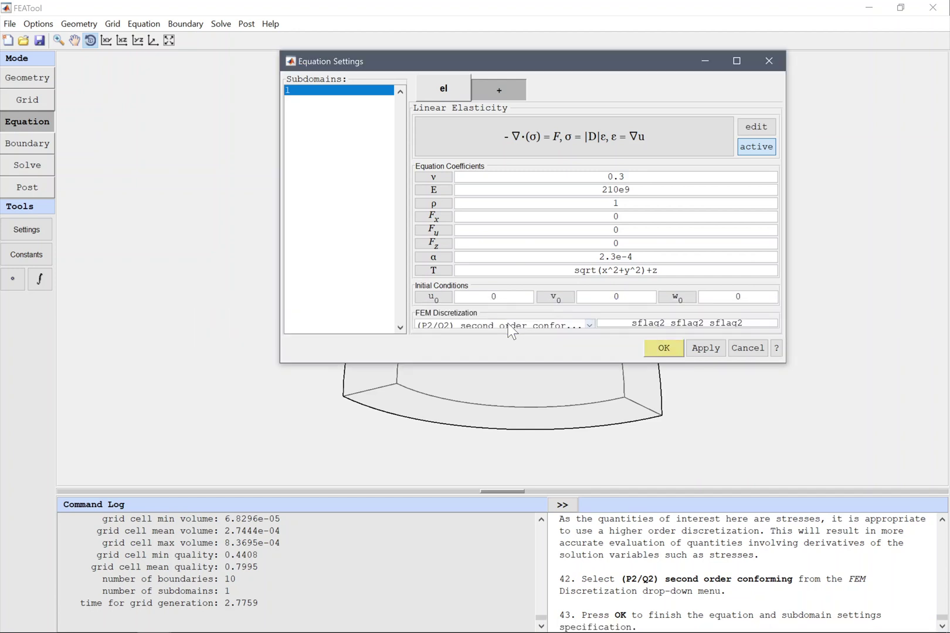
{"action": "left_click", "coordinate": [660, 348]}
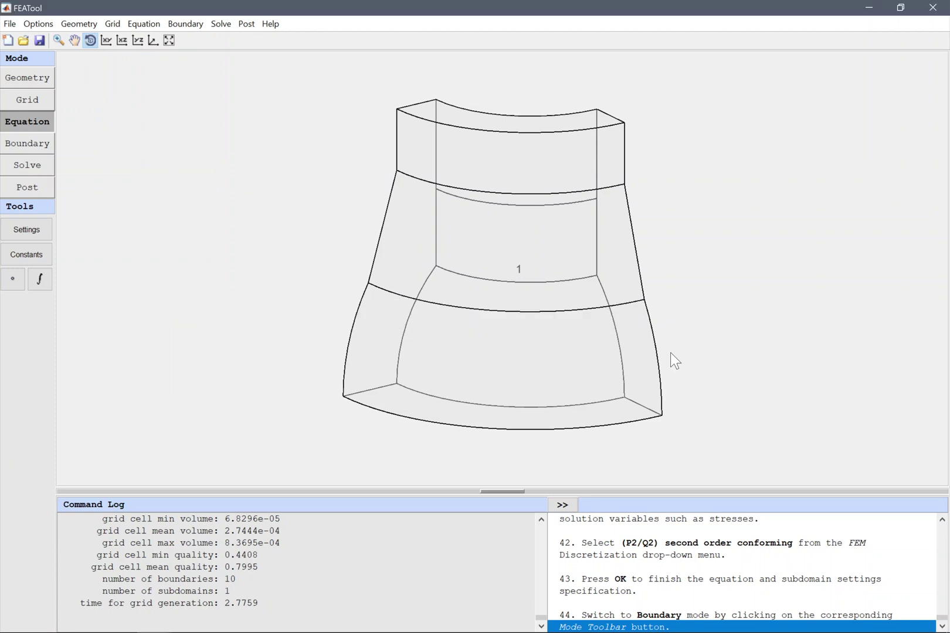
Fix displacement v on boundary 9, displacement u on boundary 10, and displacement w on boundaries 4 and 8
{"action": "left_click", "coordinate": [32, 145]}
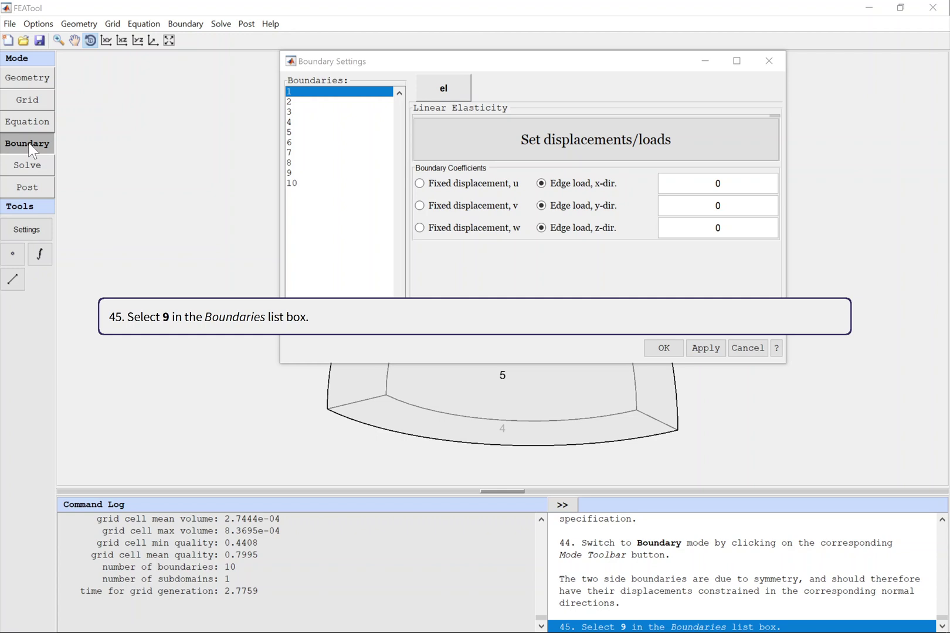
{"action": "left_click", "coordinate": [347, 175]}
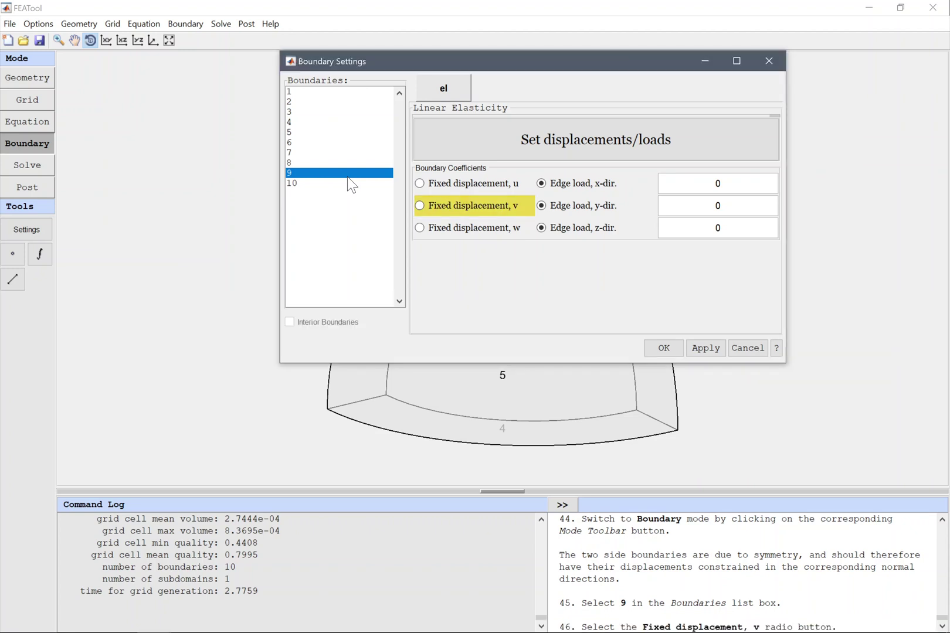
{"action": "left_click", "coordinate": [480, 211]}
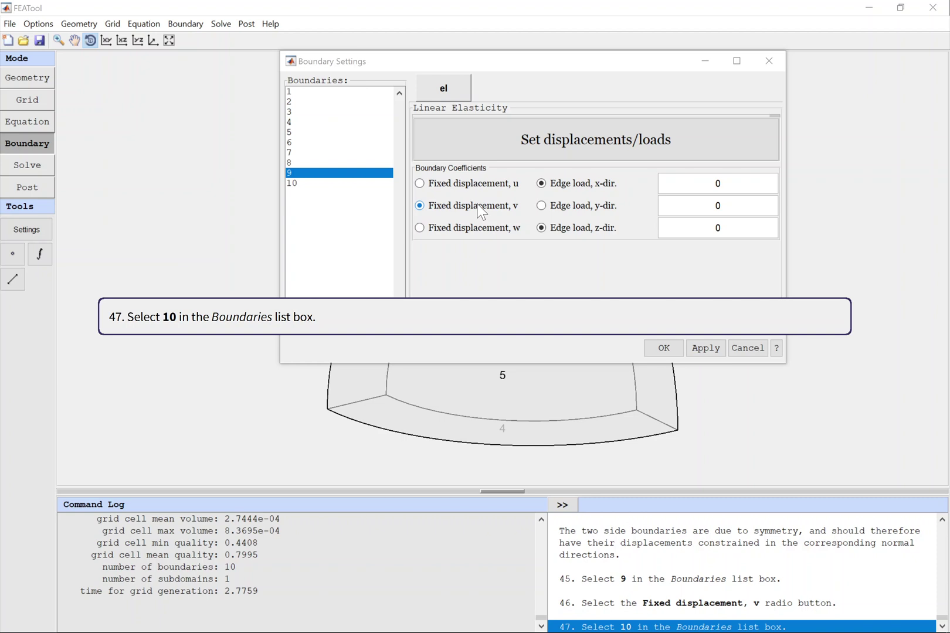
{"action": "left_click", "coordinate": [347, 187]}
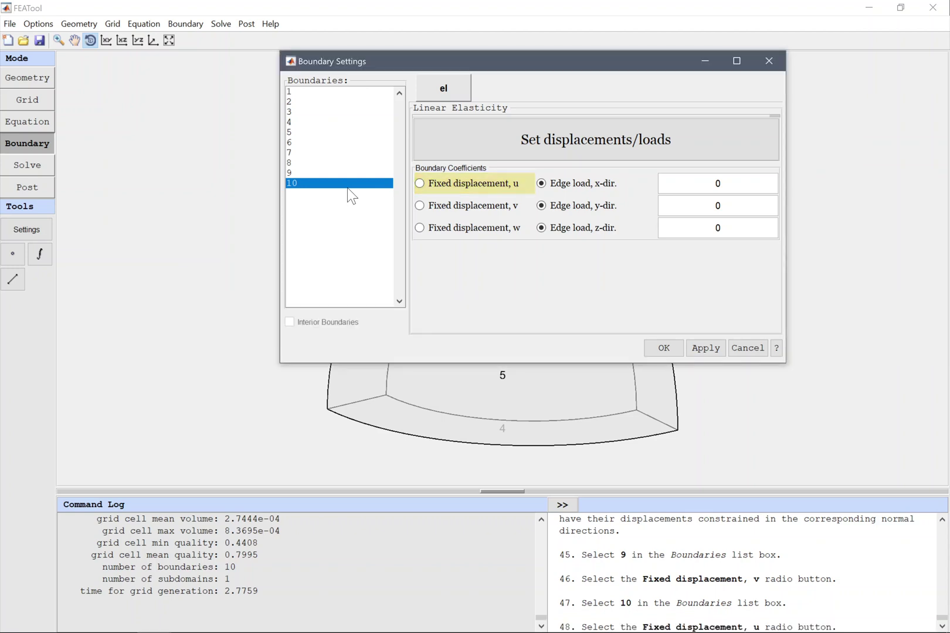
{"action": "left_click", "coordinate": [476, 183]}
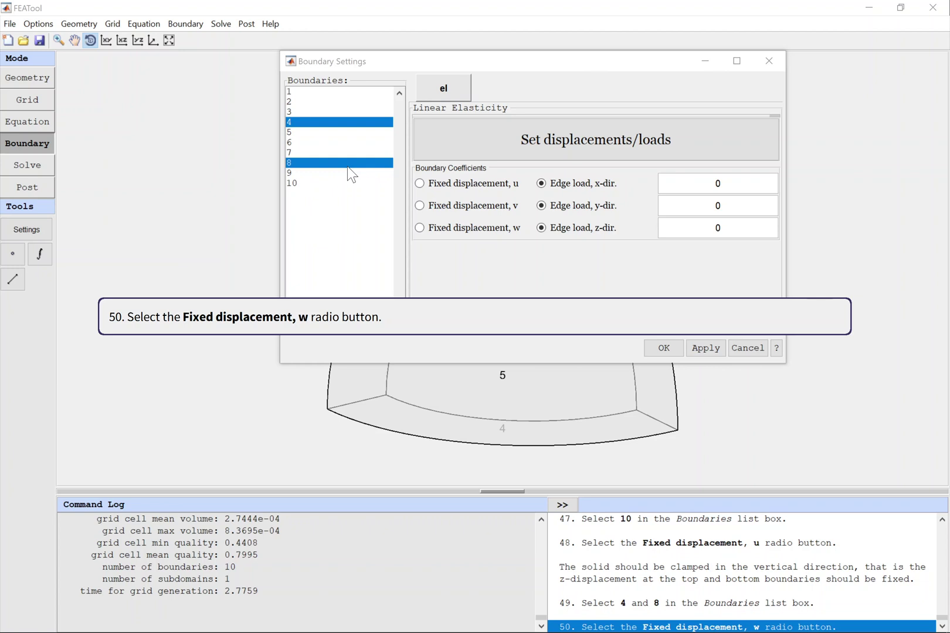
{"action": "left_click", "coordinate": [476, 227]}
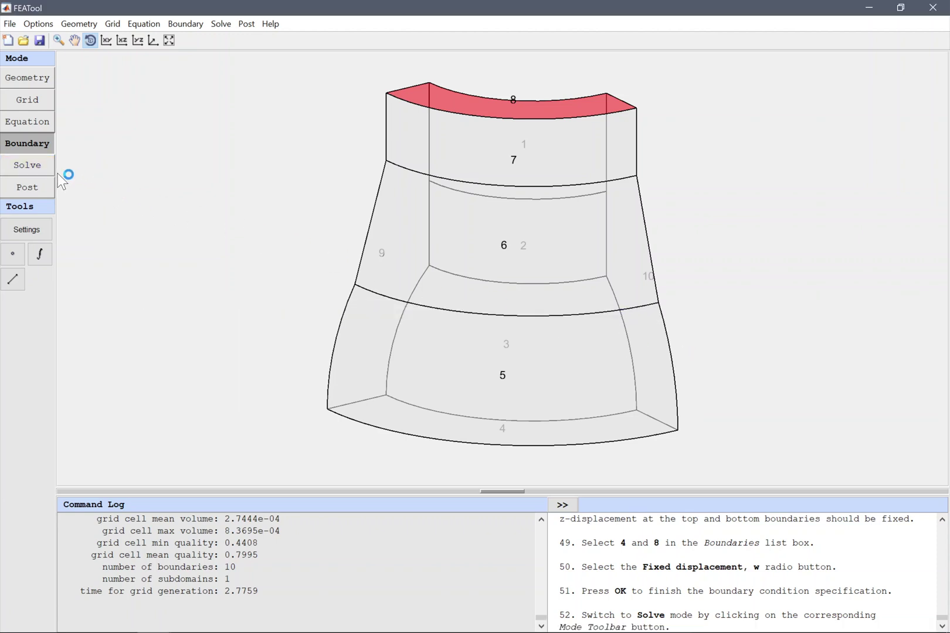
Solve the linear elasticity problem with the default solver
{"action": "left_click", "coordinate": [28, 165]}
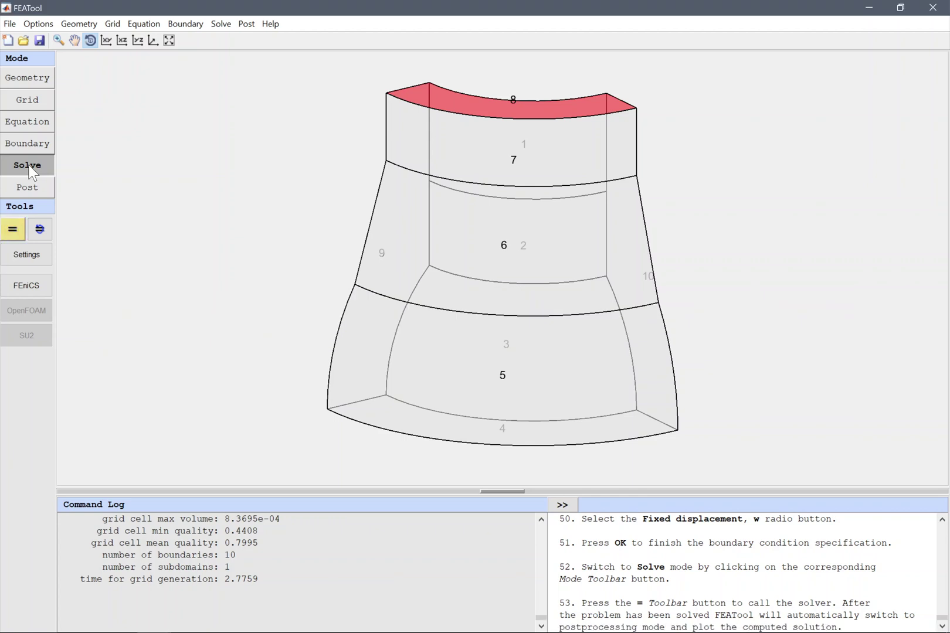
{"action": "left_click", "coordinate": [17, 230]}
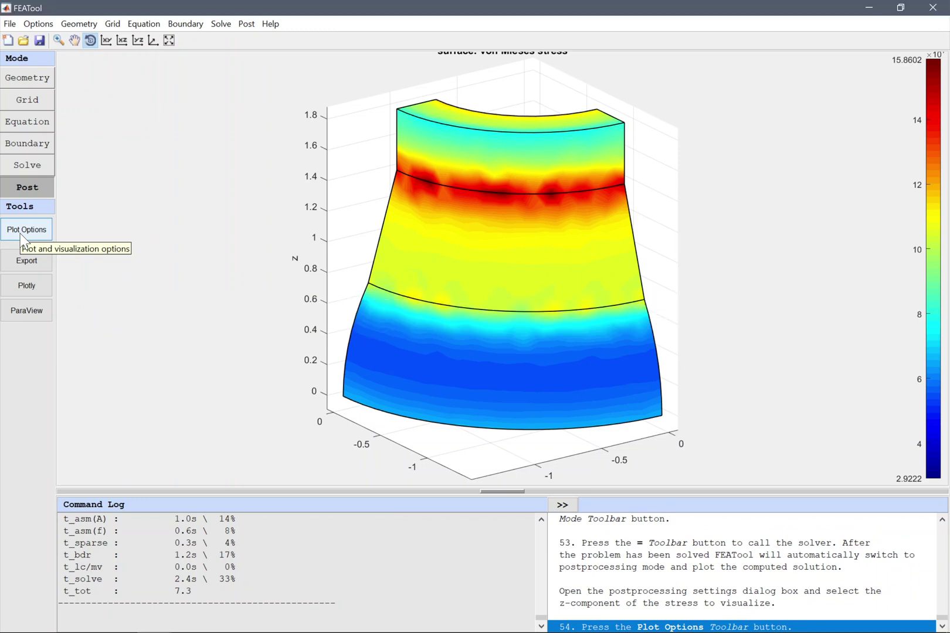
Plot the z-component of stress on the surface and evaluate it at point x -1, y 0, z 0
{"action": "left_click", "coordinate": [23, 232]}
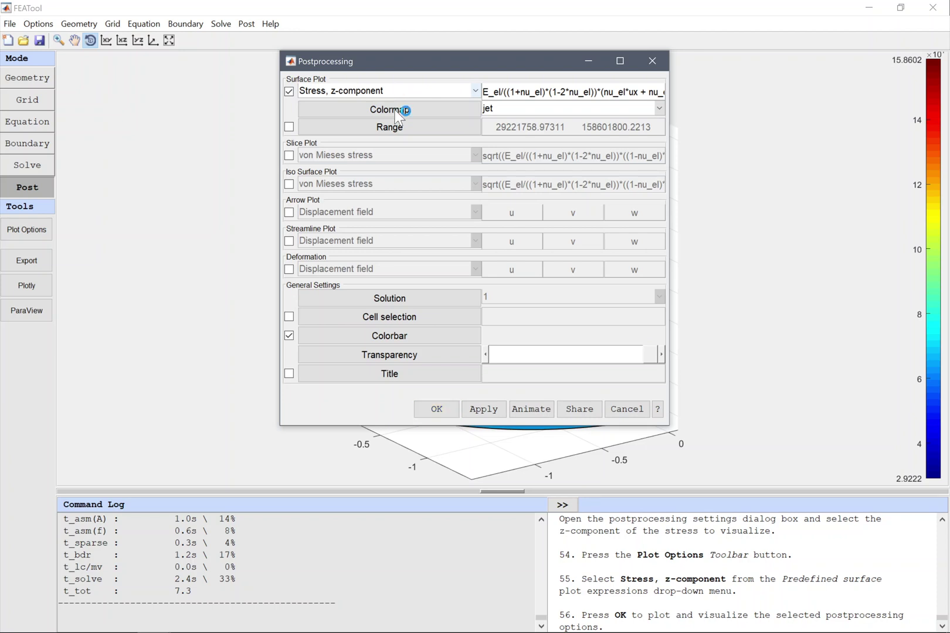
{"action": "left_click", "coordinate": [437, 409]}
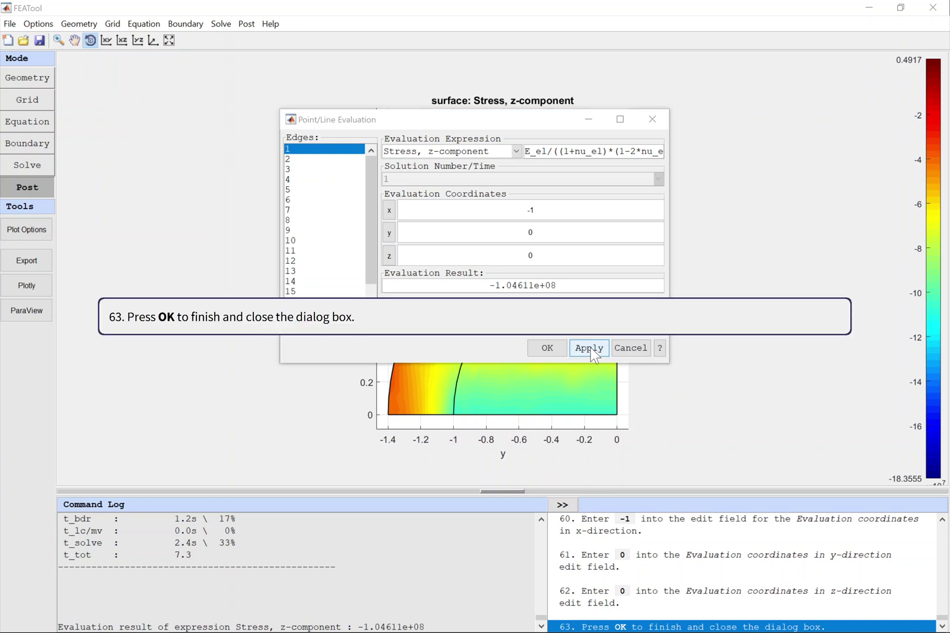
{"action": "left_click", "coordinate": [547, 347]}
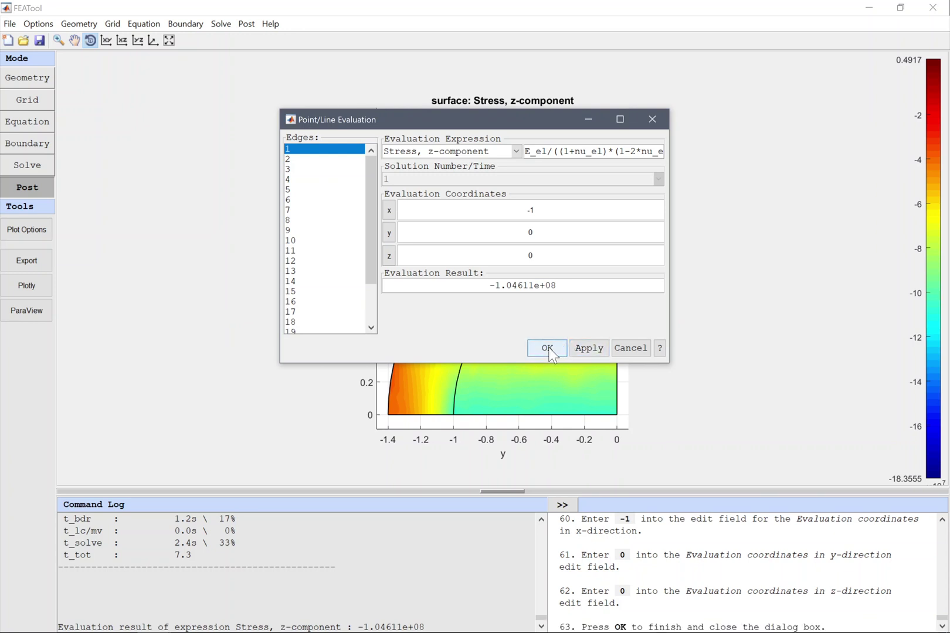